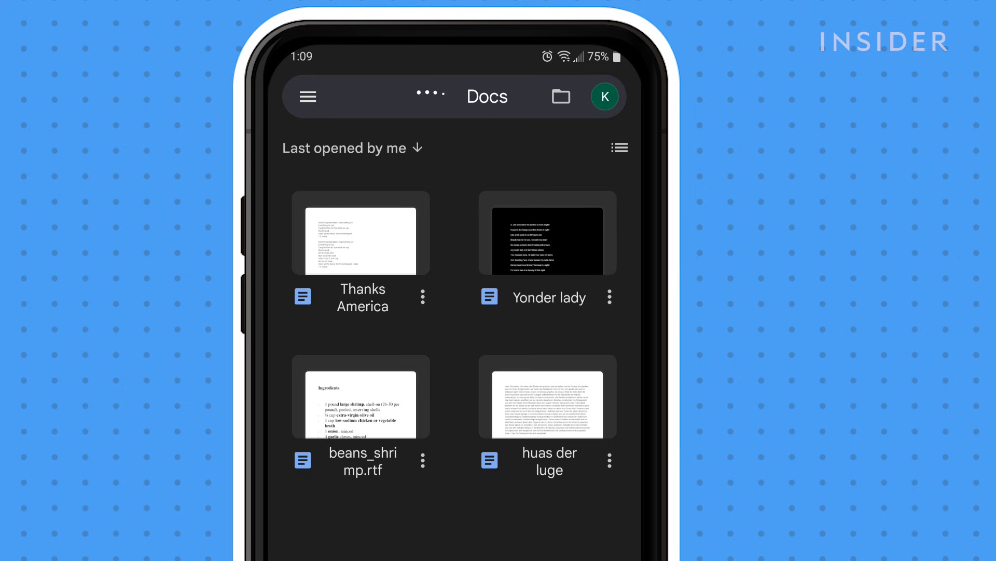
Open 'Thanks America' and start printing it via Share & export > Print.
left_click(360, 258)
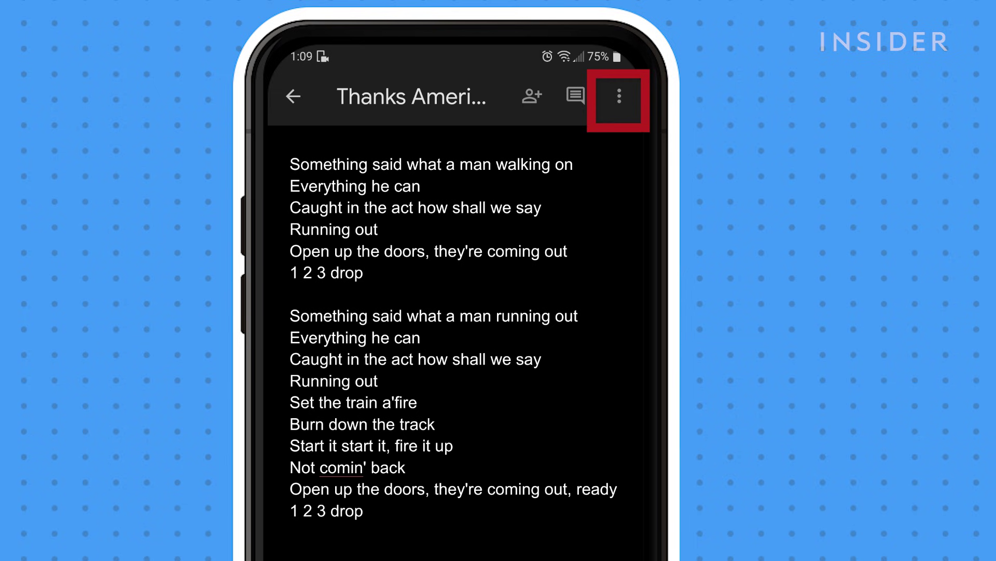
left_click(619, 96)
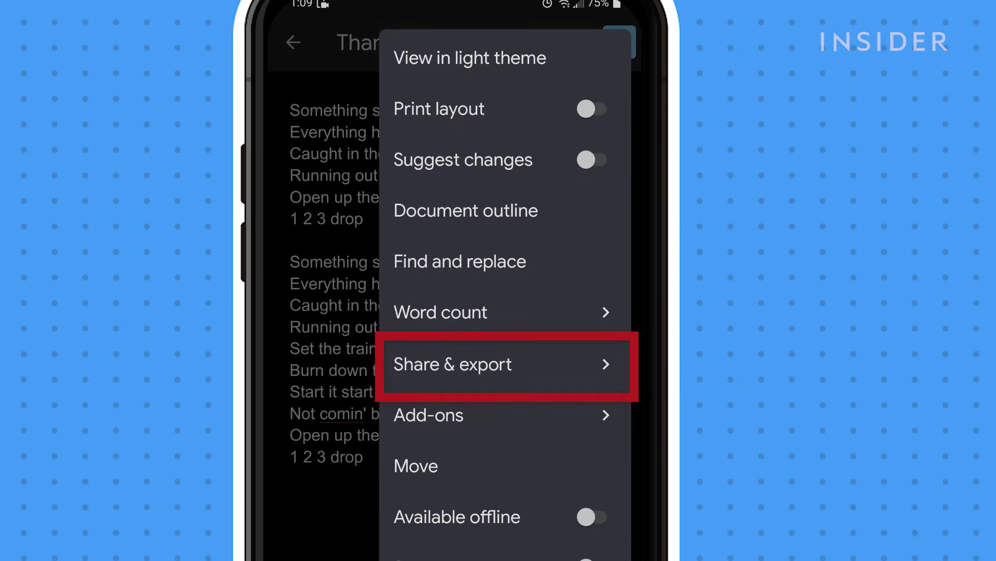
left_click(467, 364)
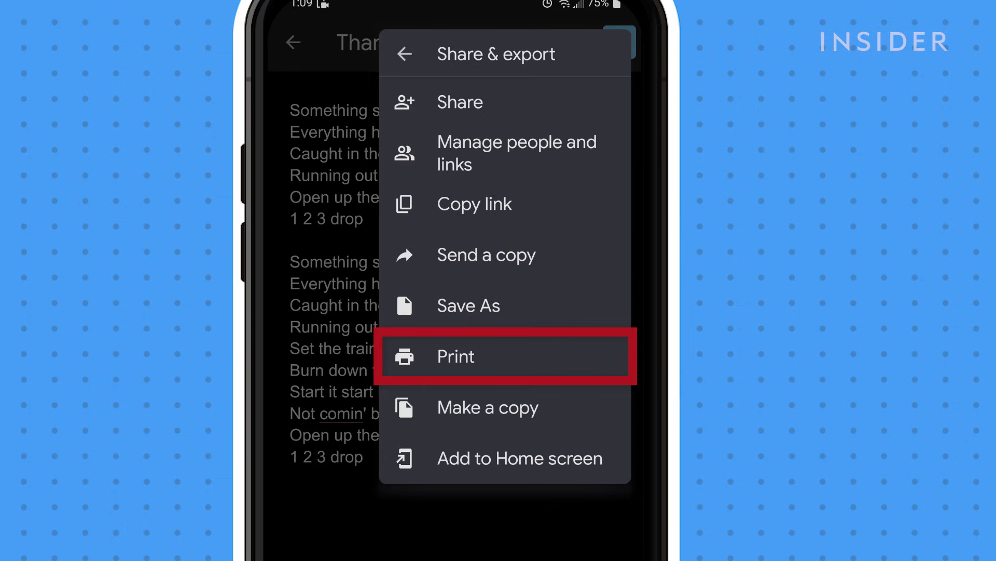
left_click(455, 356)
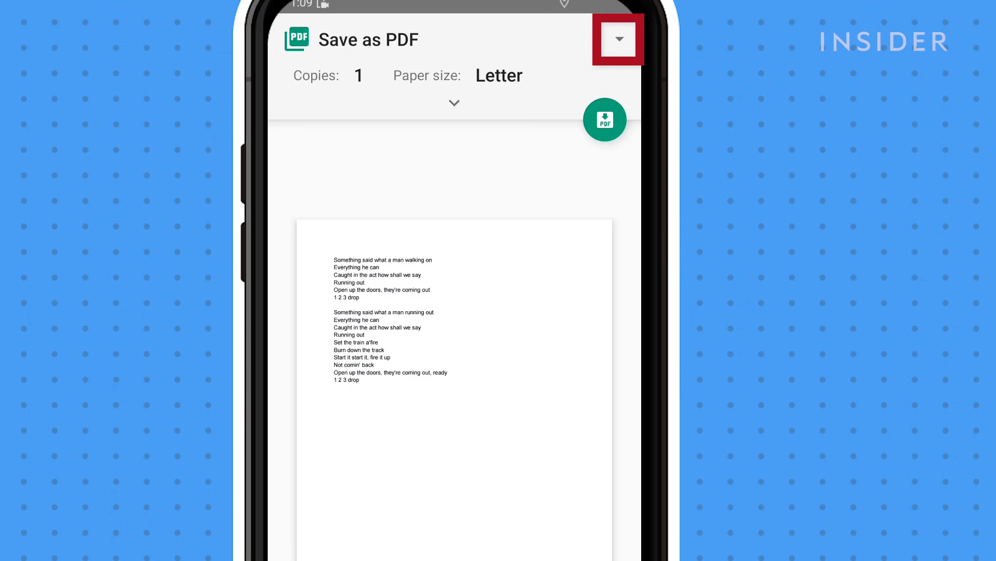
Select the HP Officejet Pro 8620 [5B9A10] printer and expand its print options.
left_click(620, 39)
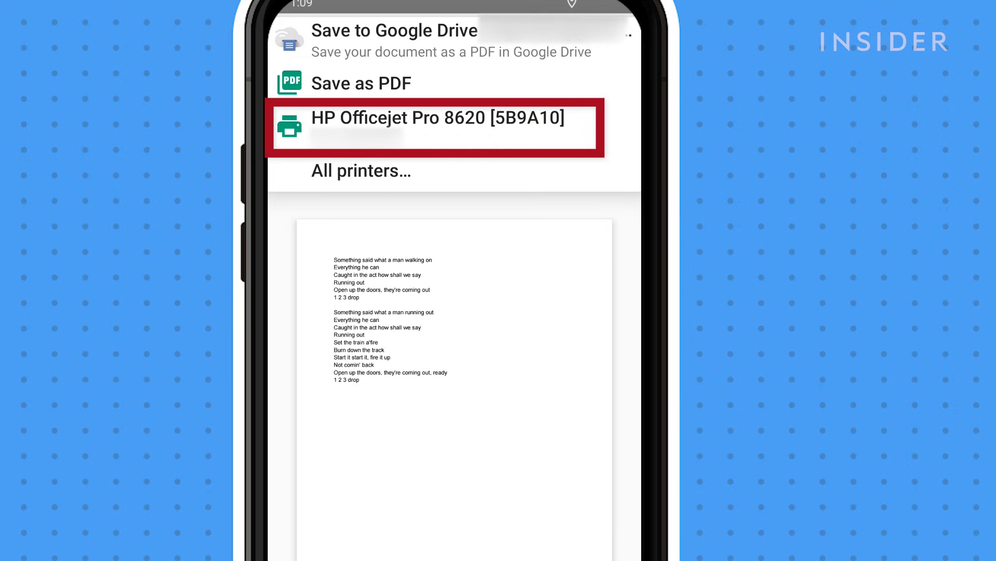
left_click(438, 125)
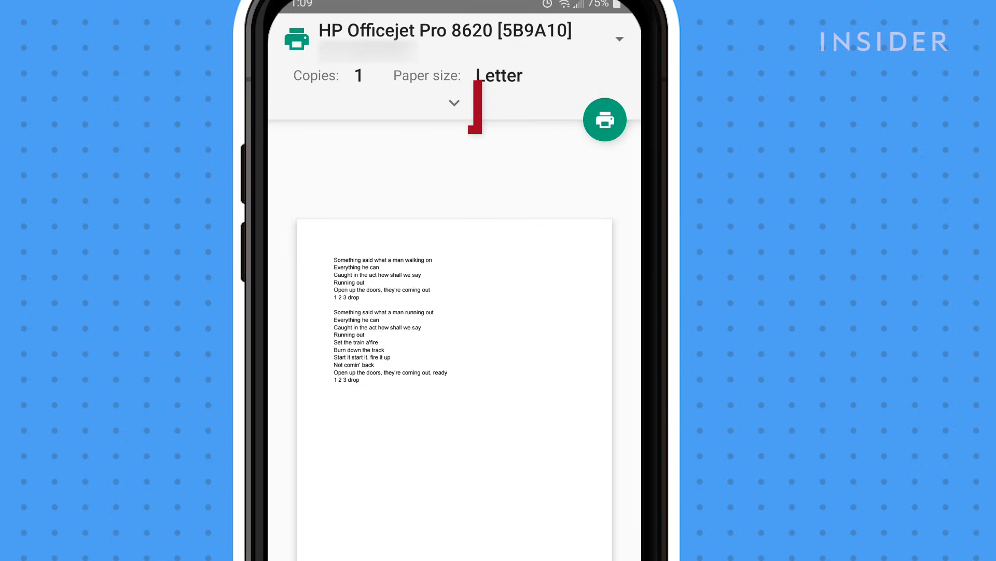
left_click(454, 103)
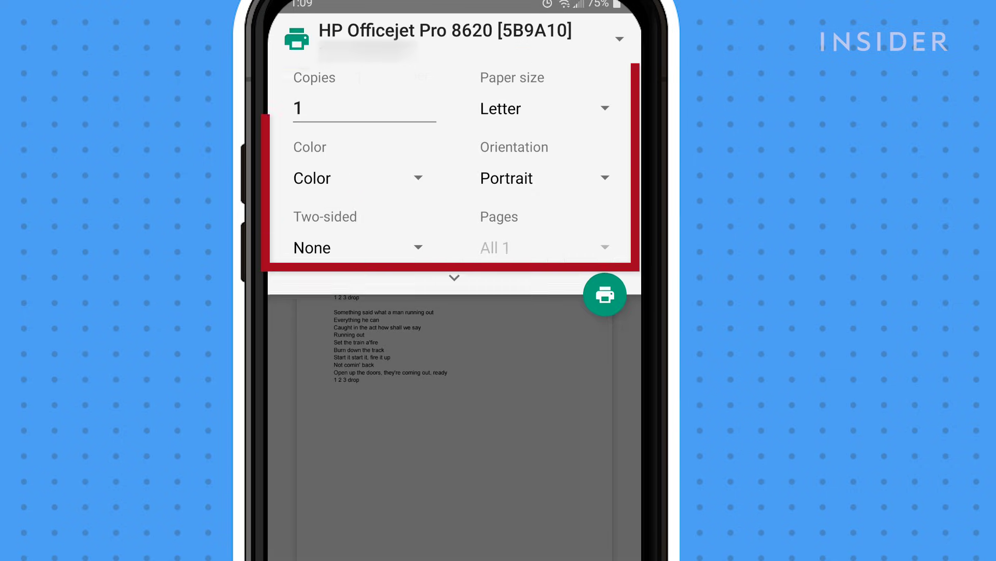